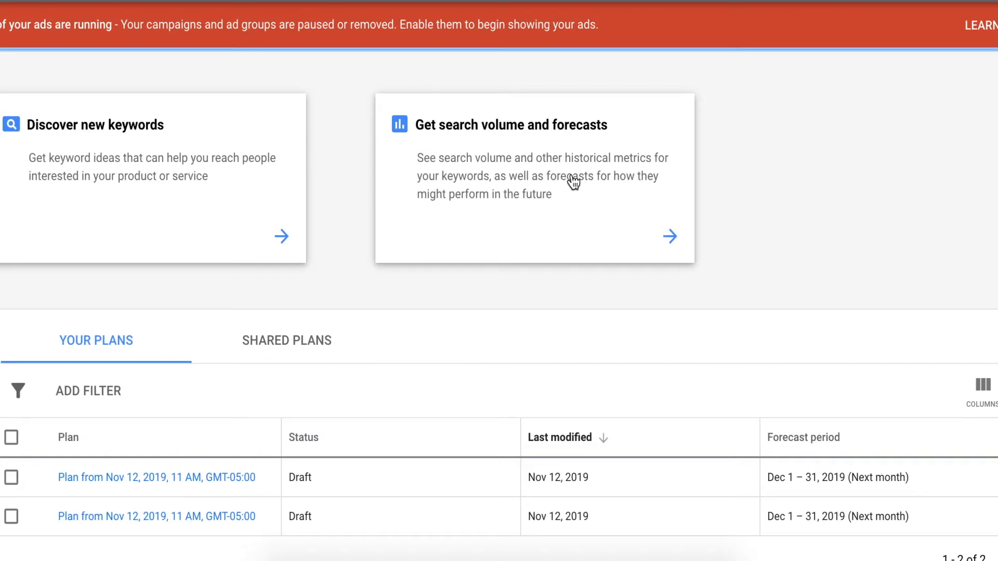
# Get search volume and forecasts for the keyword "orlando photographer".
pyautogui.click(668, 238)
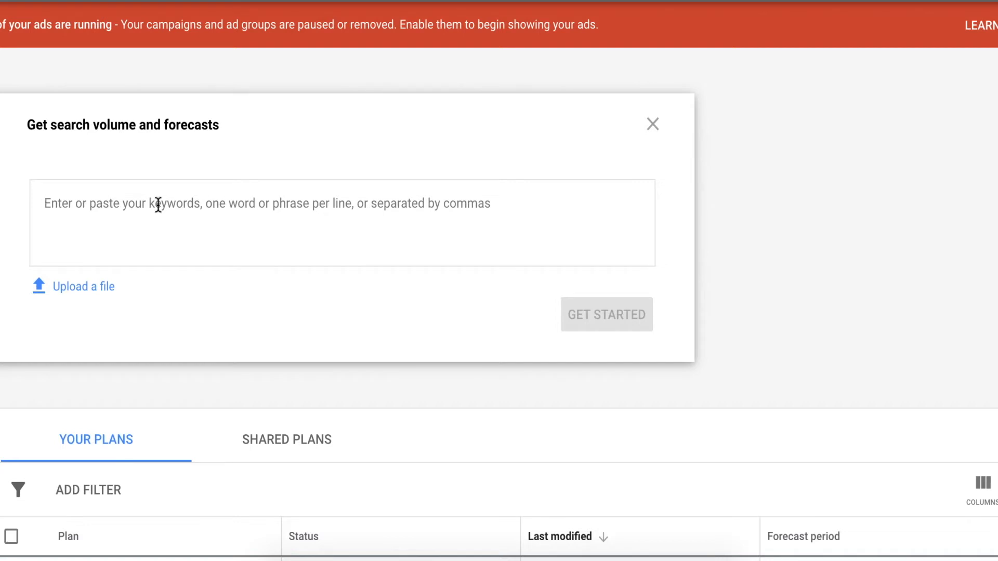
pyautogui.write('orlando')
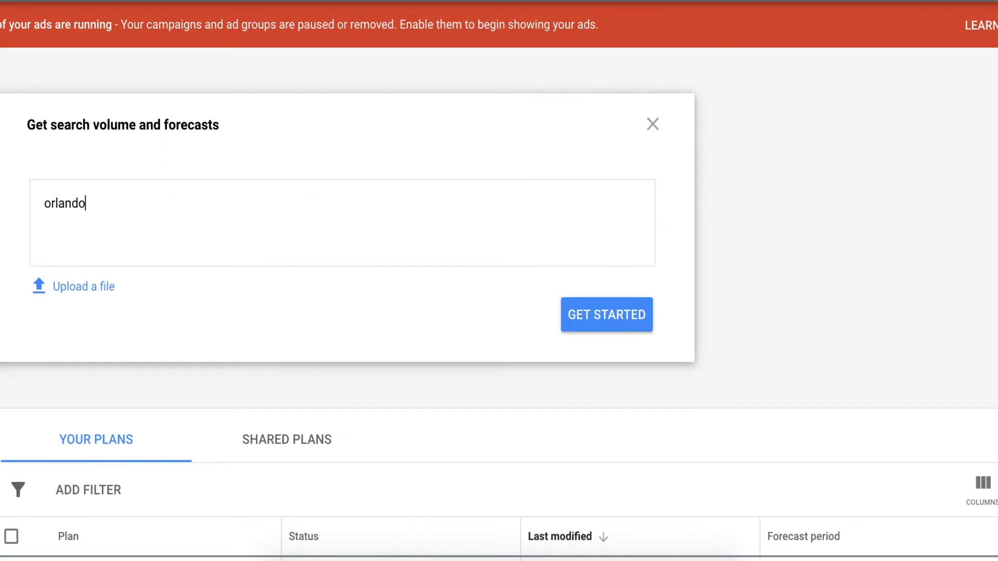
pyautogui.write(' photographer')
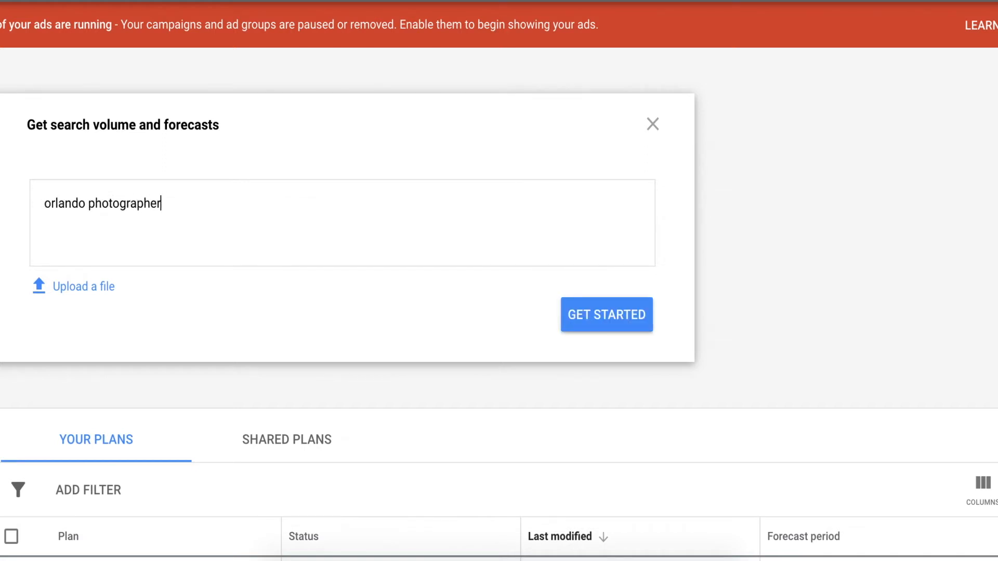
pyautogui.click(618, 321)
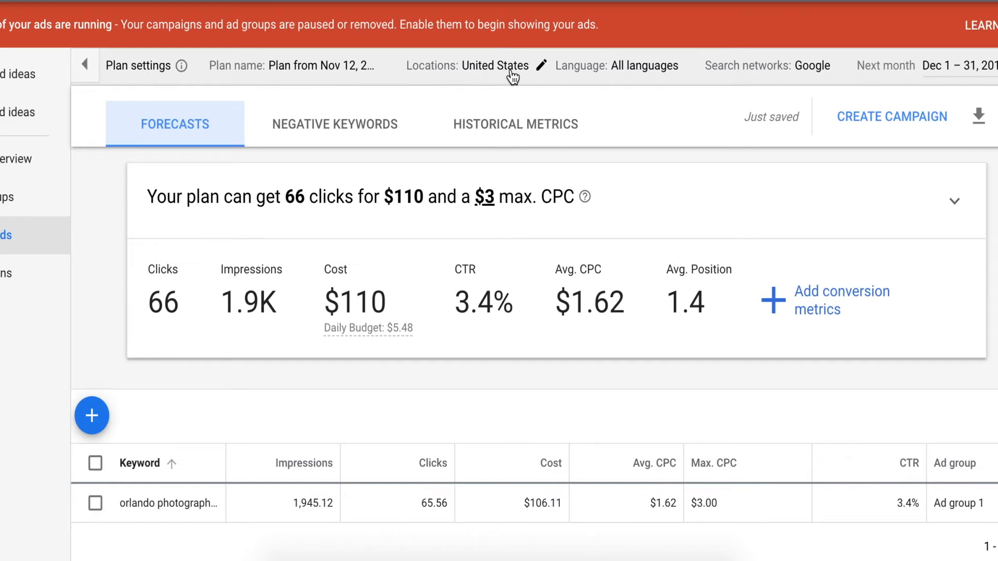
# Add the city of Orlando, Florida, United States to the plan's targeted locations and save.
pyautogui.click(541, 66)
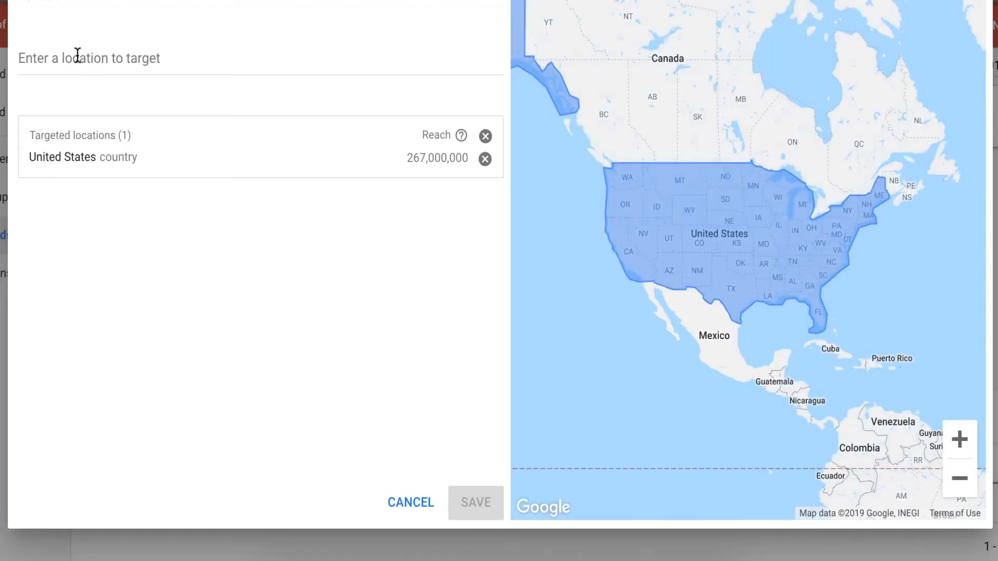
pyautogui.click(77, 56)
pyautogui.write('Or')
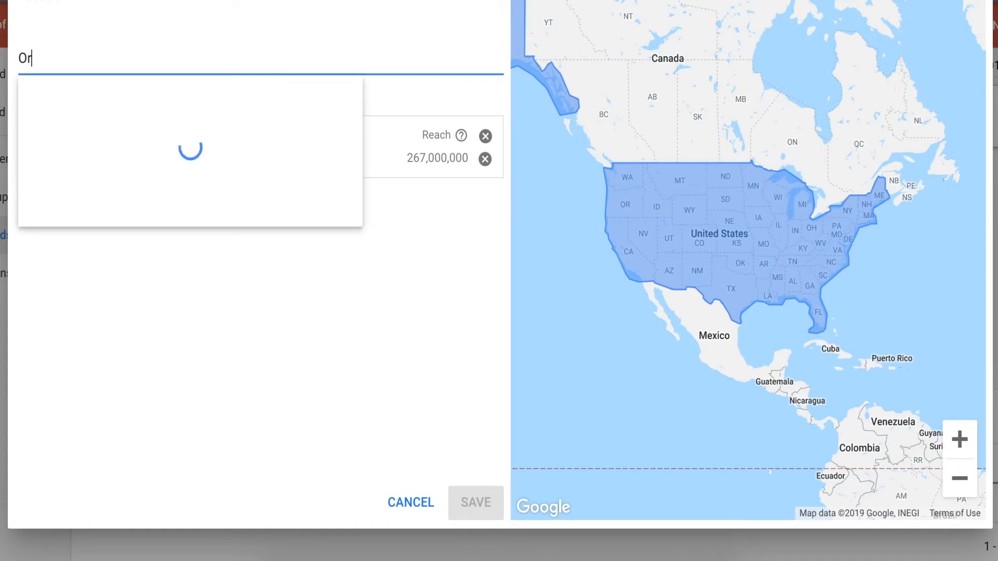
pyautogui.write('lando')
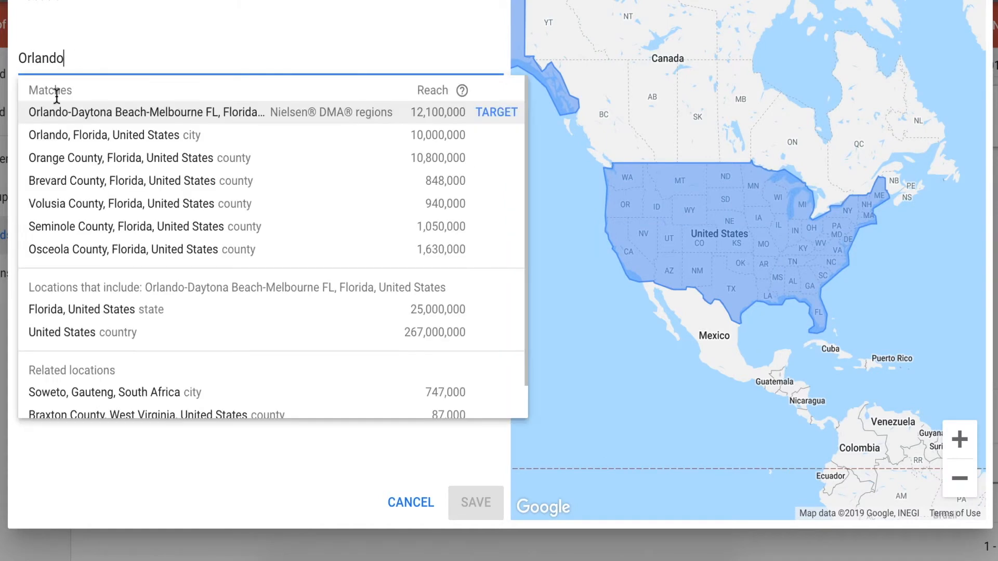
pyautogui.click(82, 136)
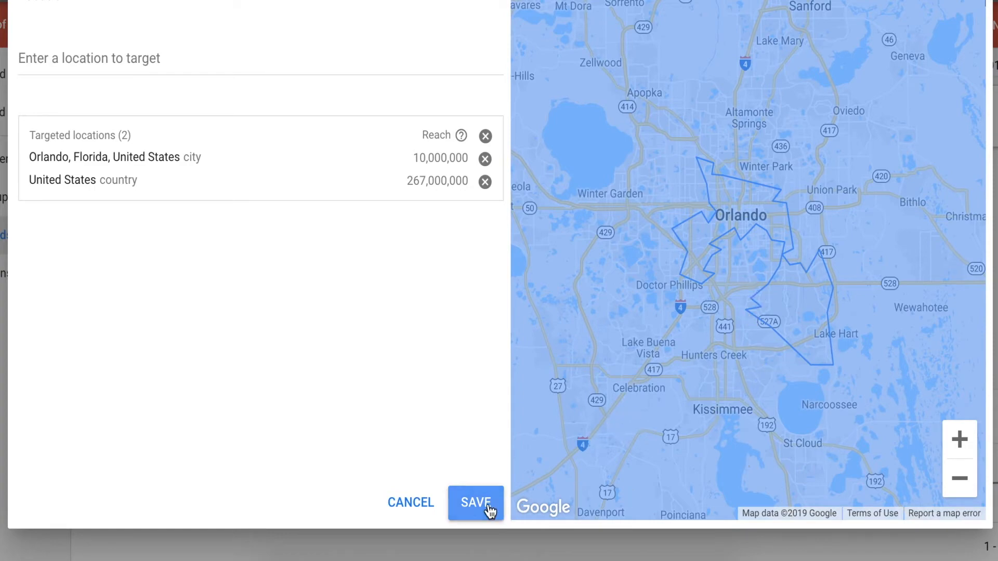
pyautogui.click(470, 503)
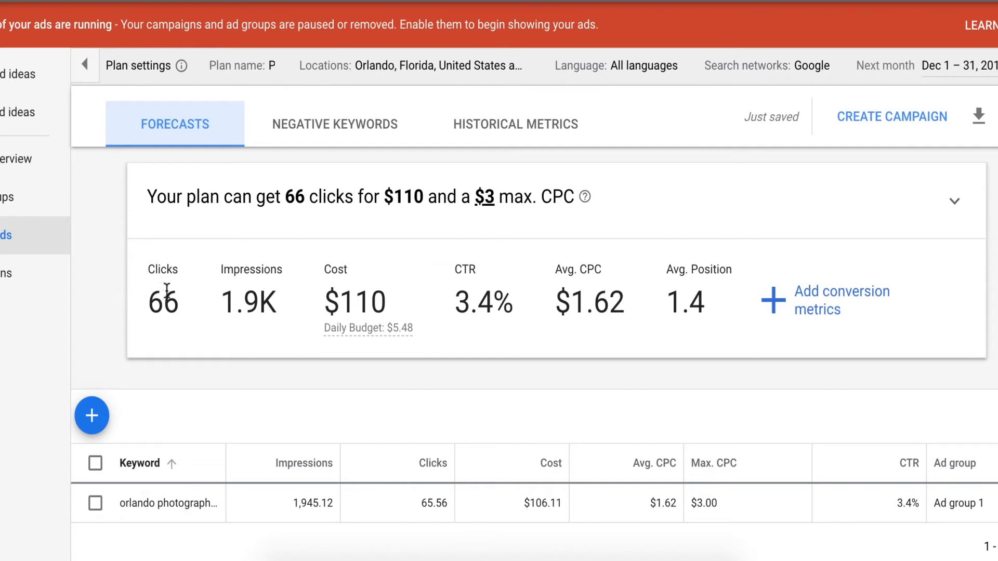
# Check the photographer keyword's historical metrics, and examine the clicks, cost and daily budget in its forecast.
pyautogui.click(498, 140)
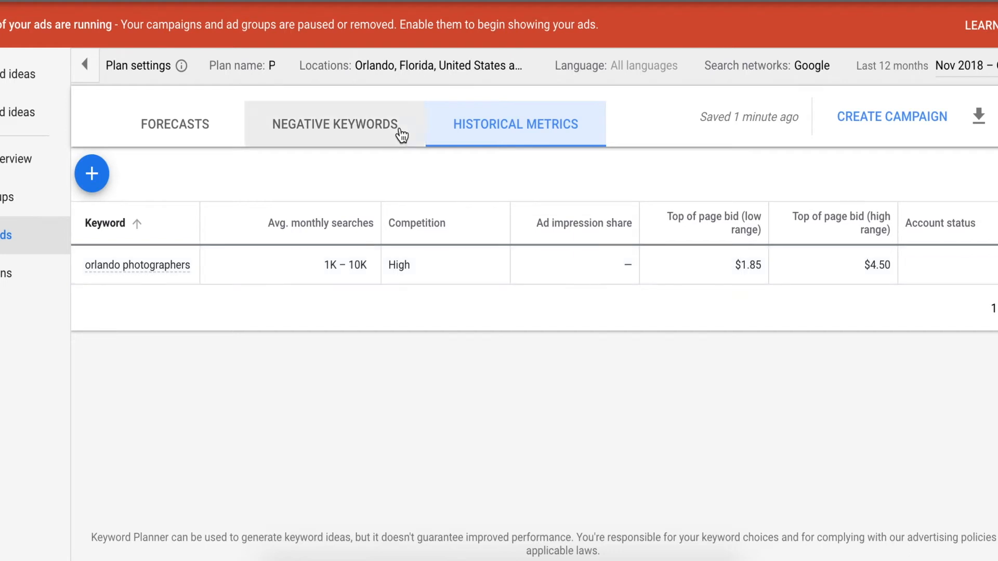
pyautogui.click(185, 129)
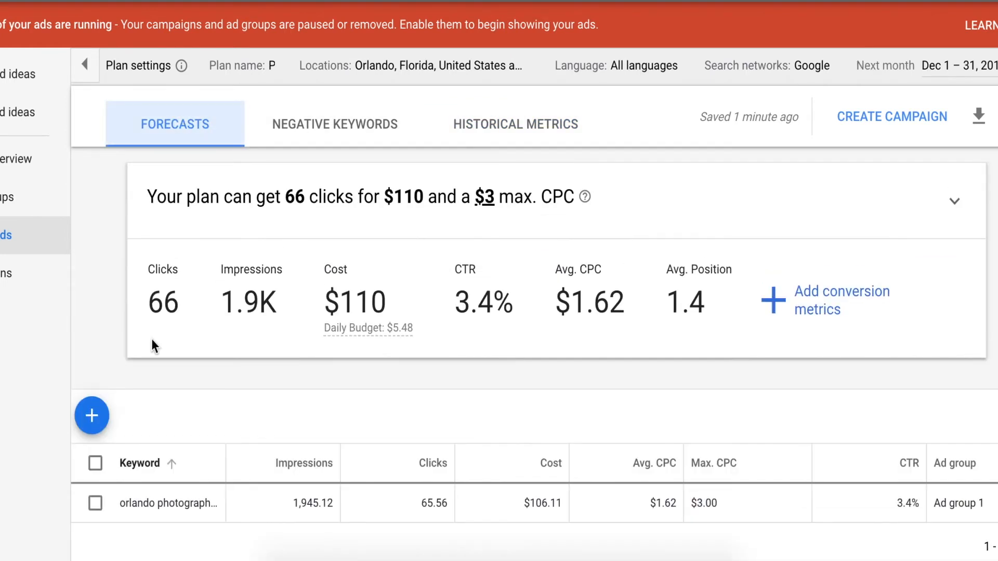
pyautogui.scroll(-1, 113, 281)
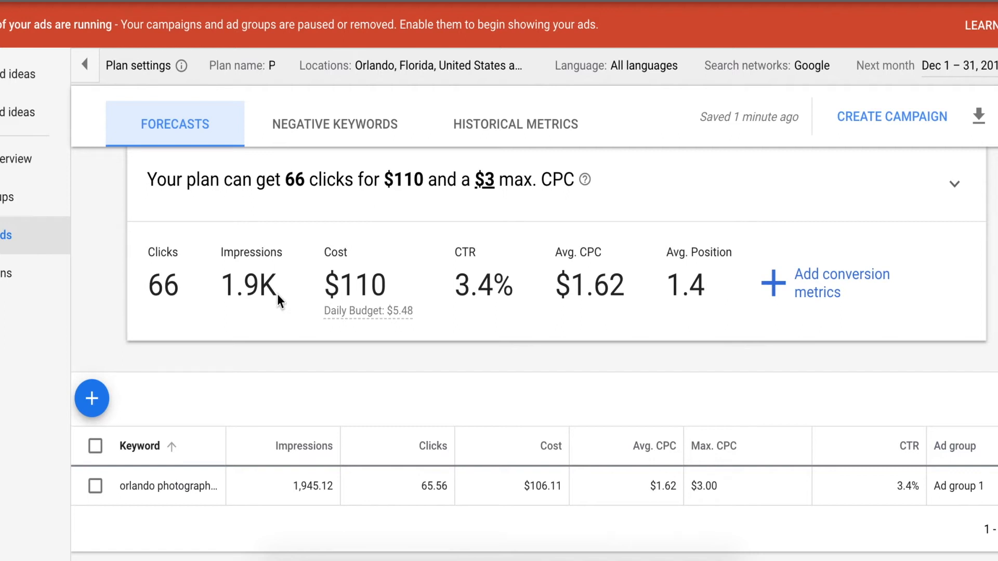
pyautogui.moveTo(409, 319)
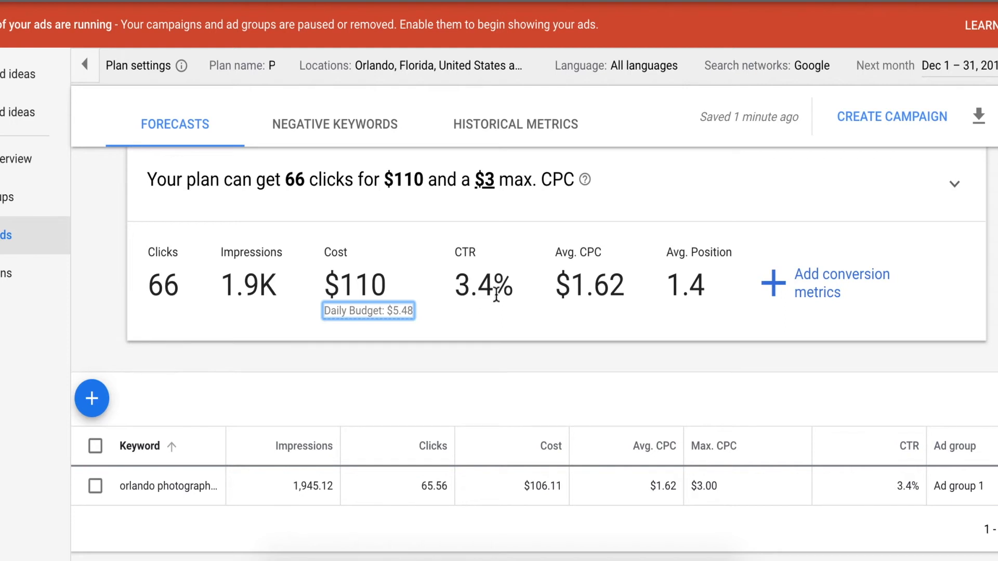
pyautogui.moveTo(178, 283); pyautogui.dragTo(150, 287)
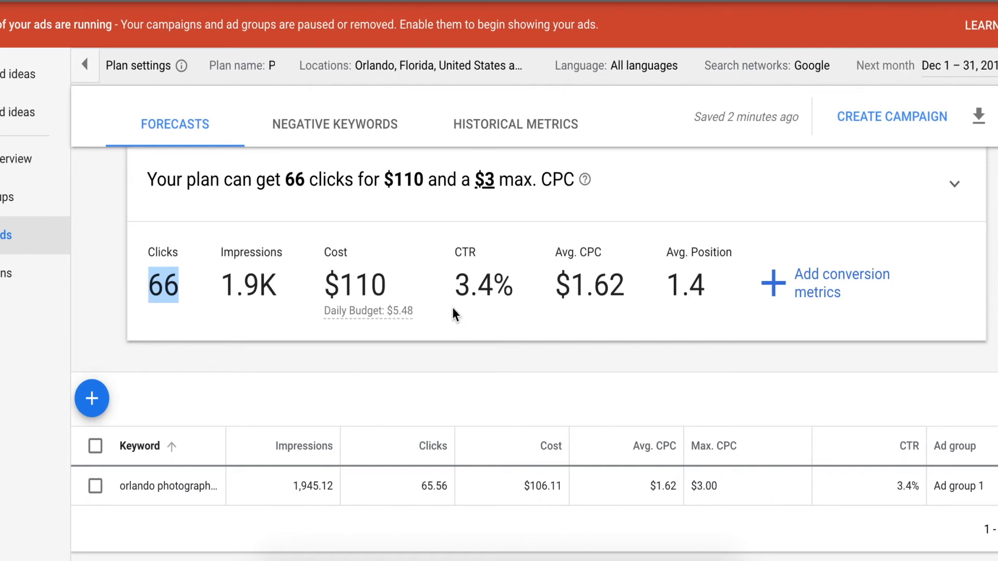
pyautogui.moveTo(414, 313)
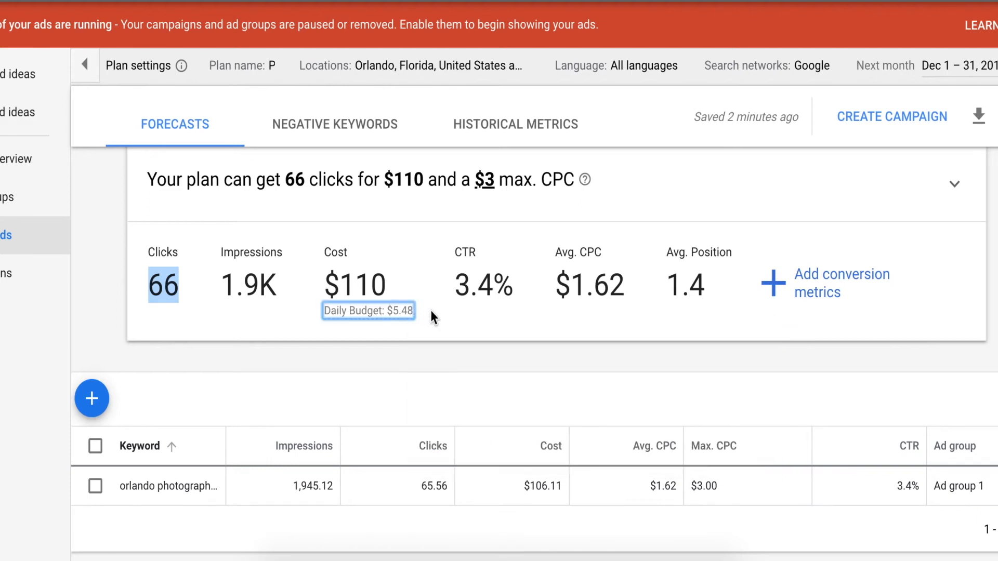
pyautogui.moveTo(354, 321)
pyautogui.click(178, 285)
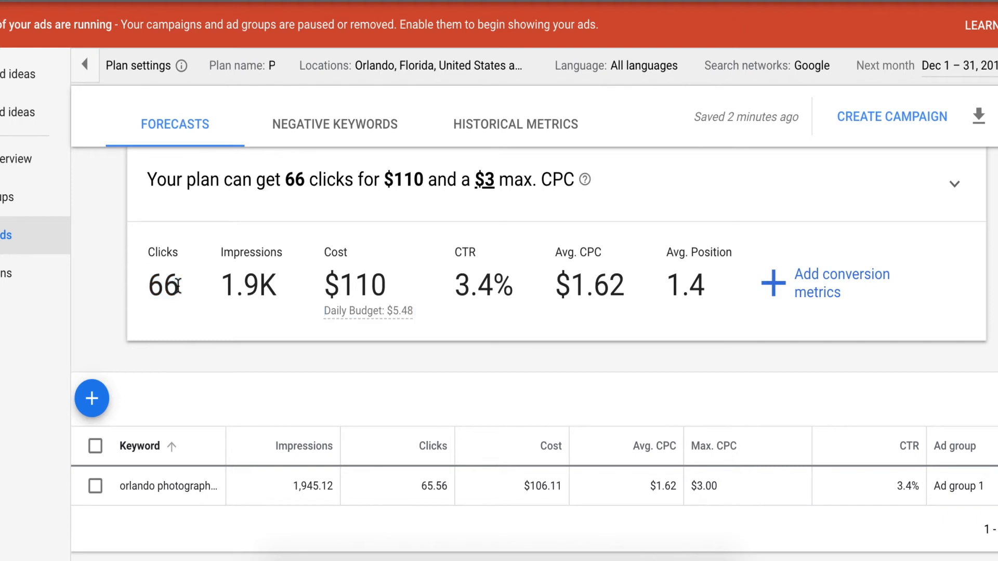
pyautogui.moveTo(178, 285); pyautogui.dragTo(151, 286)
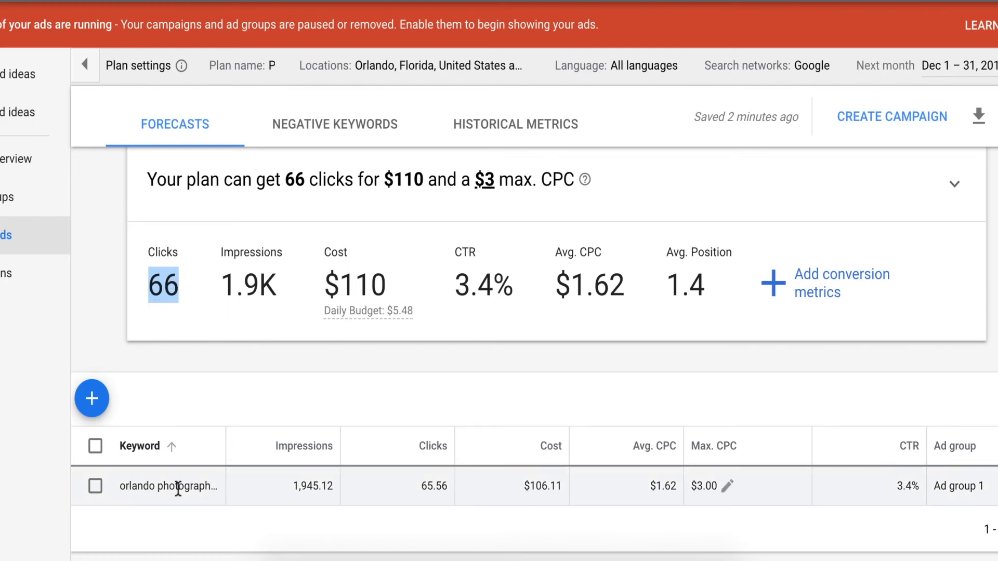
pyautogui.click(183, 295)
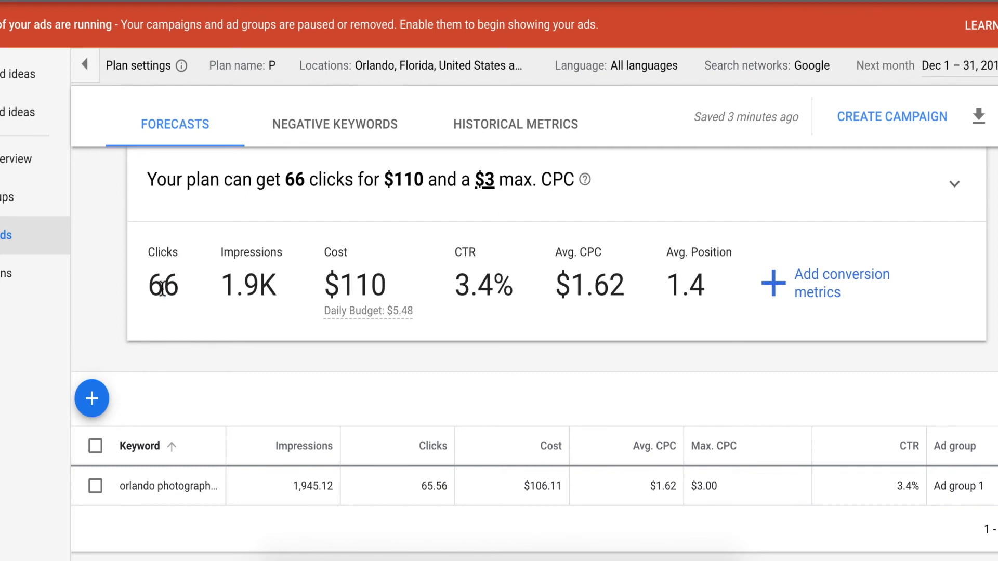
pyautogui.doubleClick(163, 289)
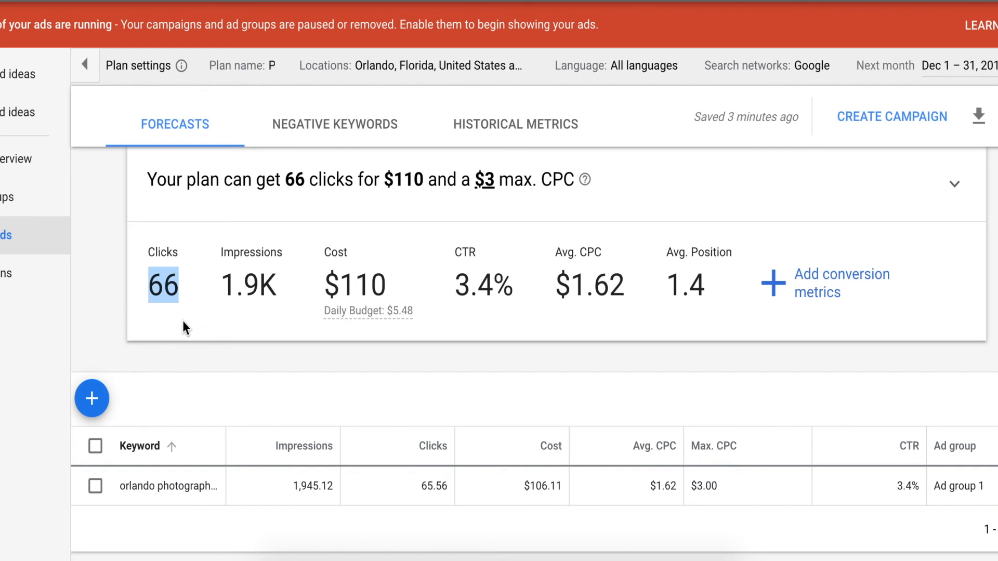
# Remove the Orlando photographer keyword from the plan.
pyautogui.scroll(-1, 183, 320)
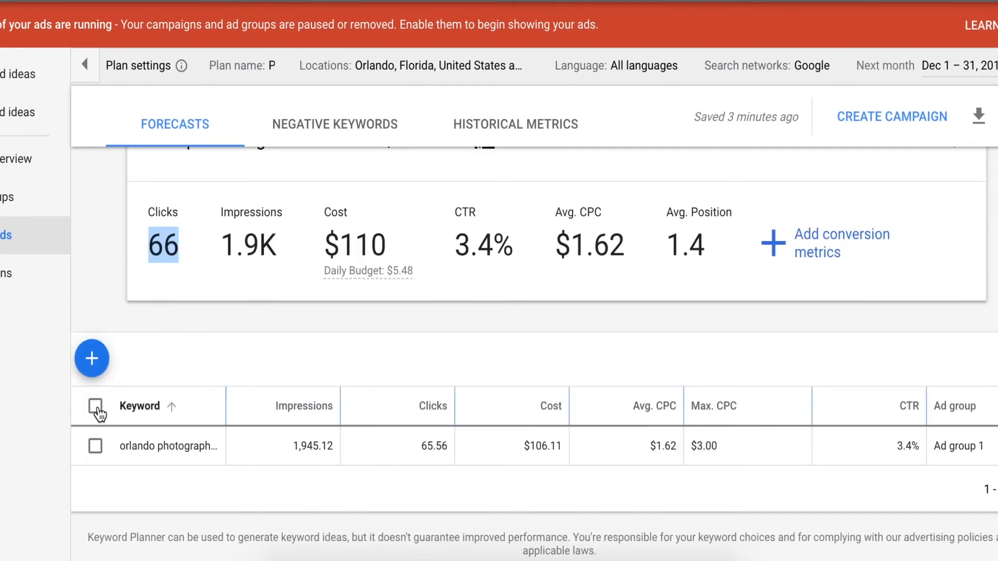
pyautogui.click(96, 408)
pyautogui.click(197, 361)
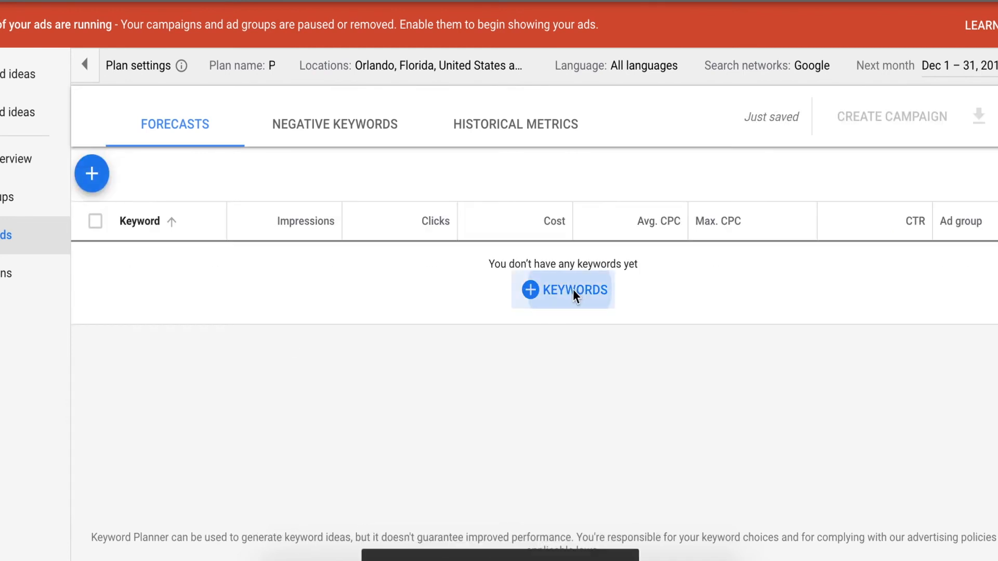
# Add the keyword "physical therapy" to the plan under Test Ad Group and save.
pyautogui.click(573, 289)
pyautogui.write('physical ')
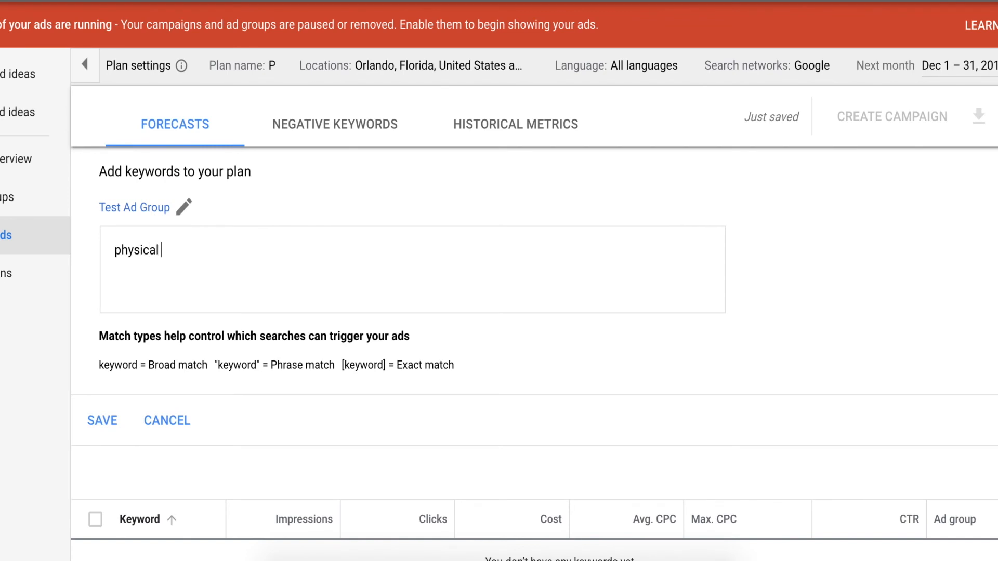
pyautogui.write('therapy')
pyautogui.click(106, 425)
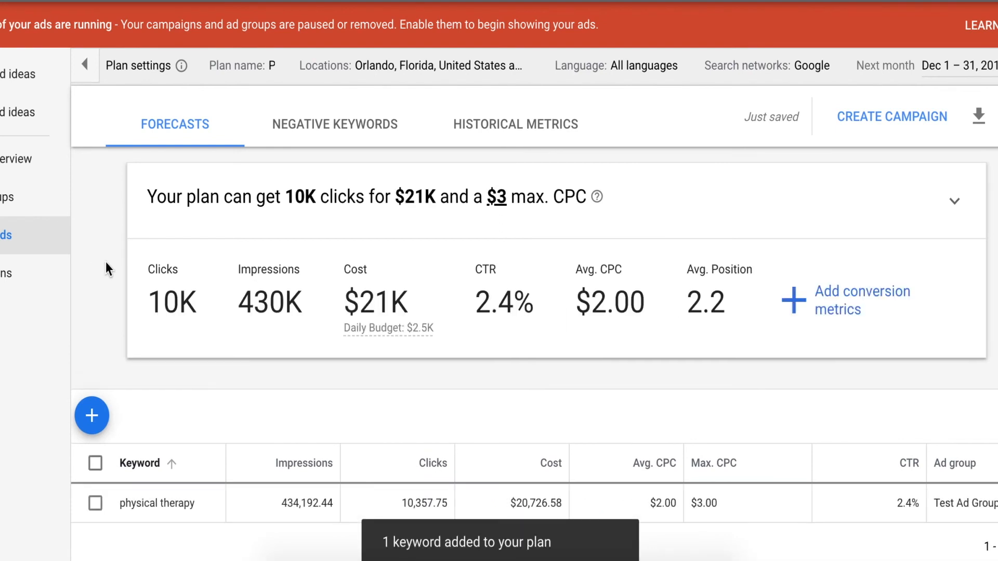
# Examine the forecast figures and the historical metrics for the physical therapy keyword.
pyautogui.scroll(-1, 105, 261)
pyautogui.scroll(1, 105, 268)
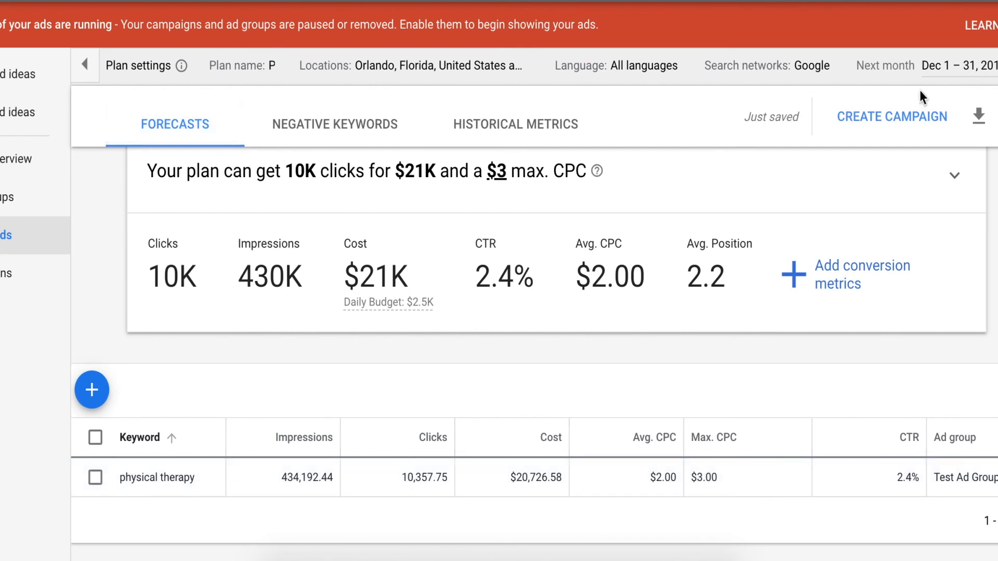
pyautogui.click(545, 127)
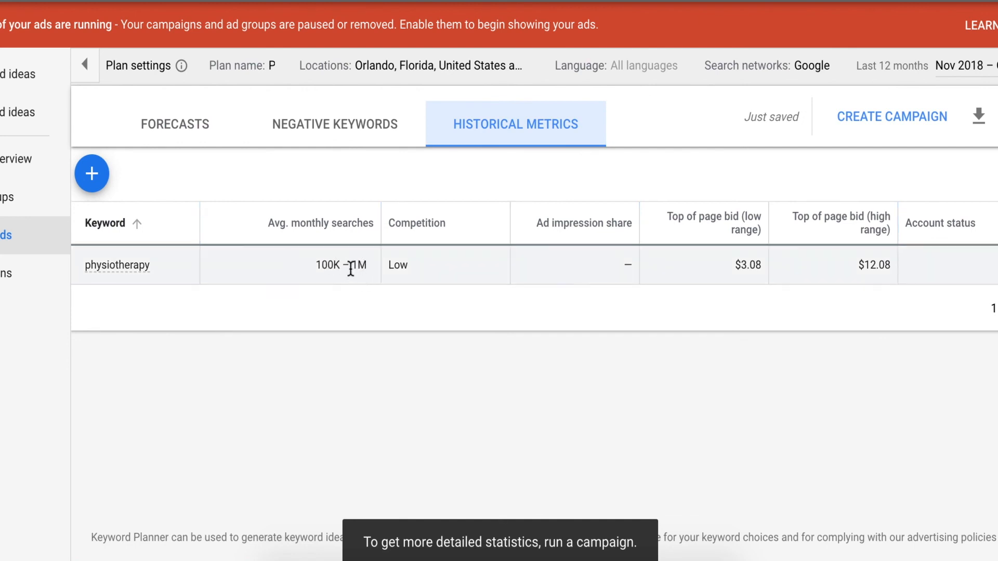
pyautogui.click(194, 134)
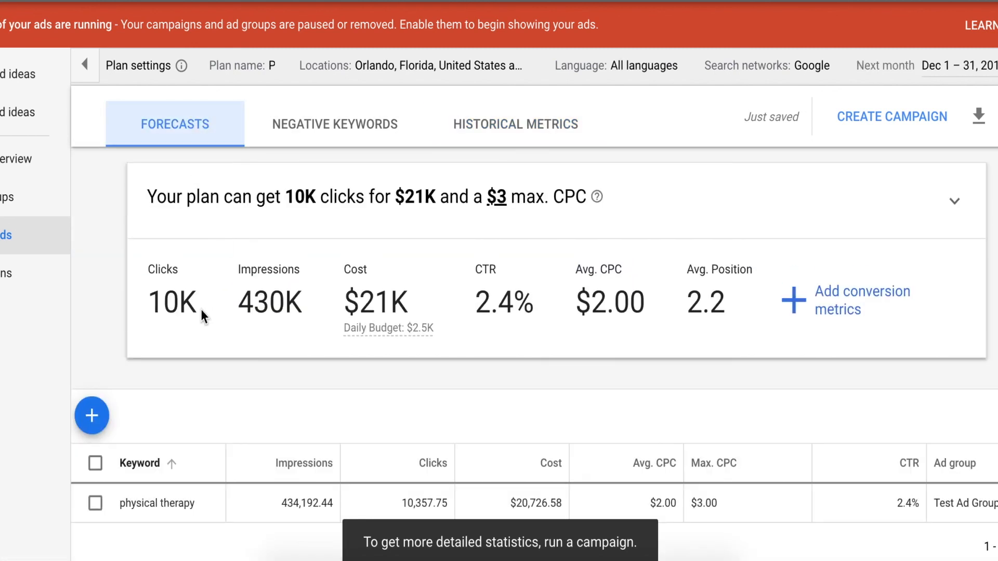
pyautogui.scroll(-1, 206, 309)
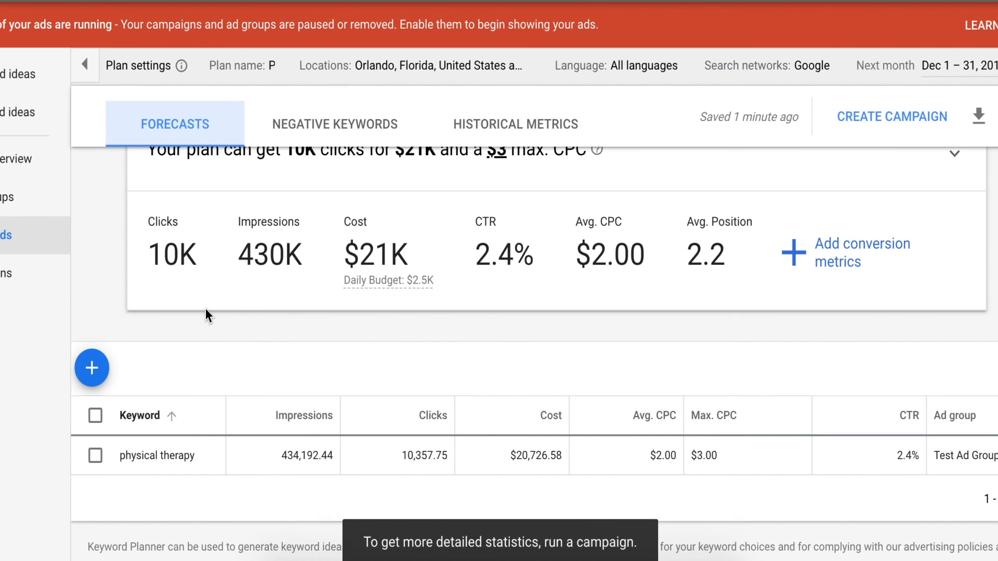
pyautogui.scroll(1, 206, 311)
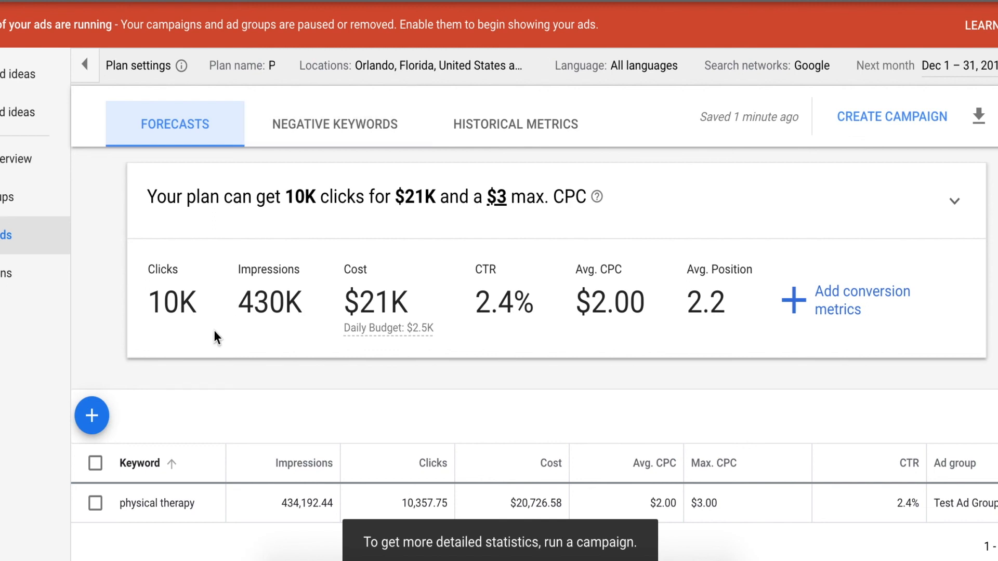
pyautogui.scroll(-1, 213, 333)
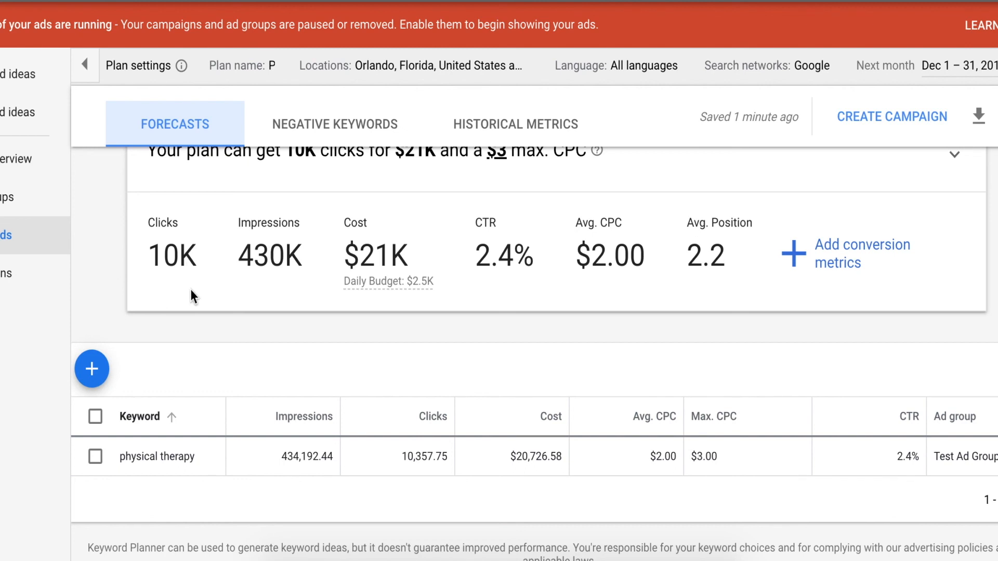
pyautogui.scroll(1, 191, 289)
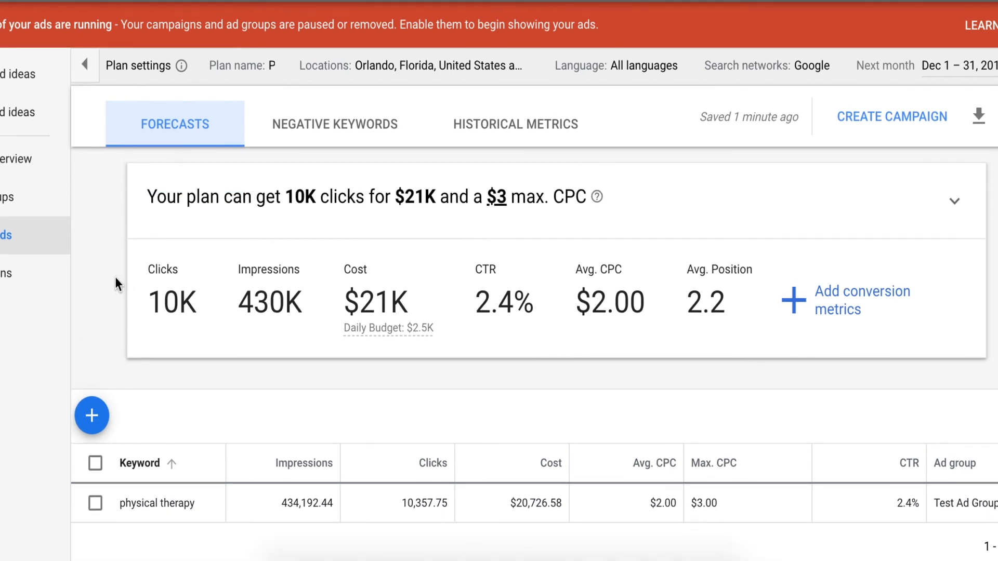